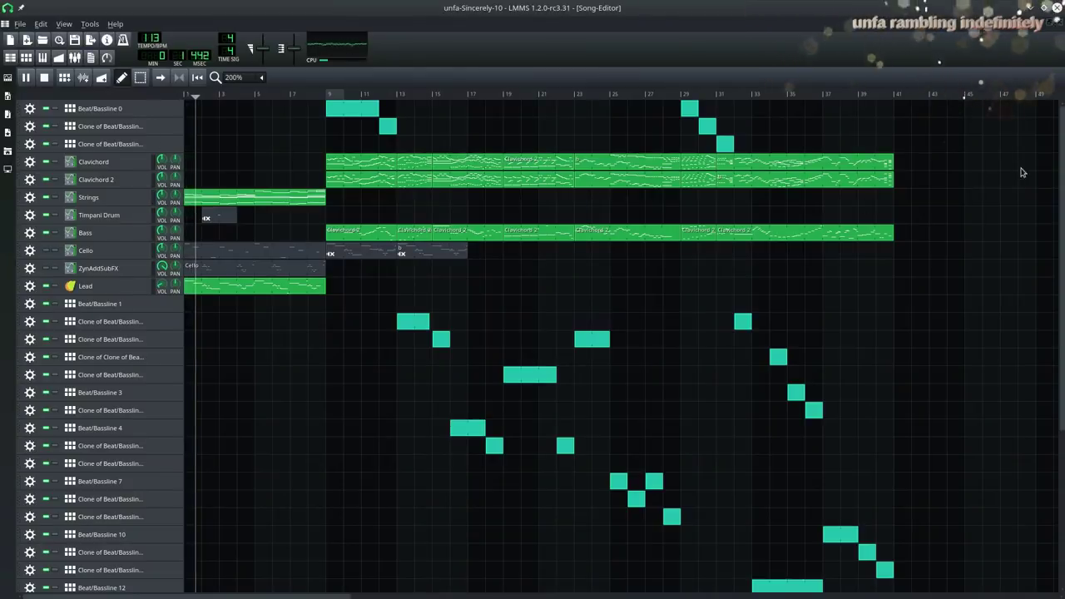
# Step: Inspect the Beat+Bassline patterns Clone of Beat/Bassline 22, its further clone, Beat/Bassline 24 and Beat/Bassline 13 during playback
pyautogui.moveTo(1063, 163); pyautogui.dragTo(1023, 332)
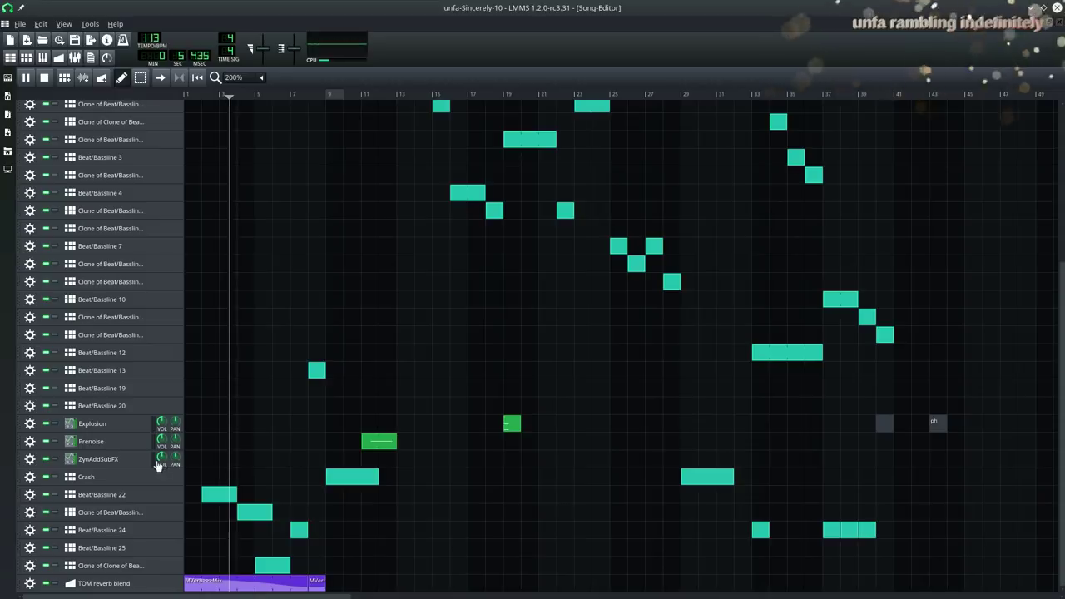
pyautogui.doubleClick(249, 515)
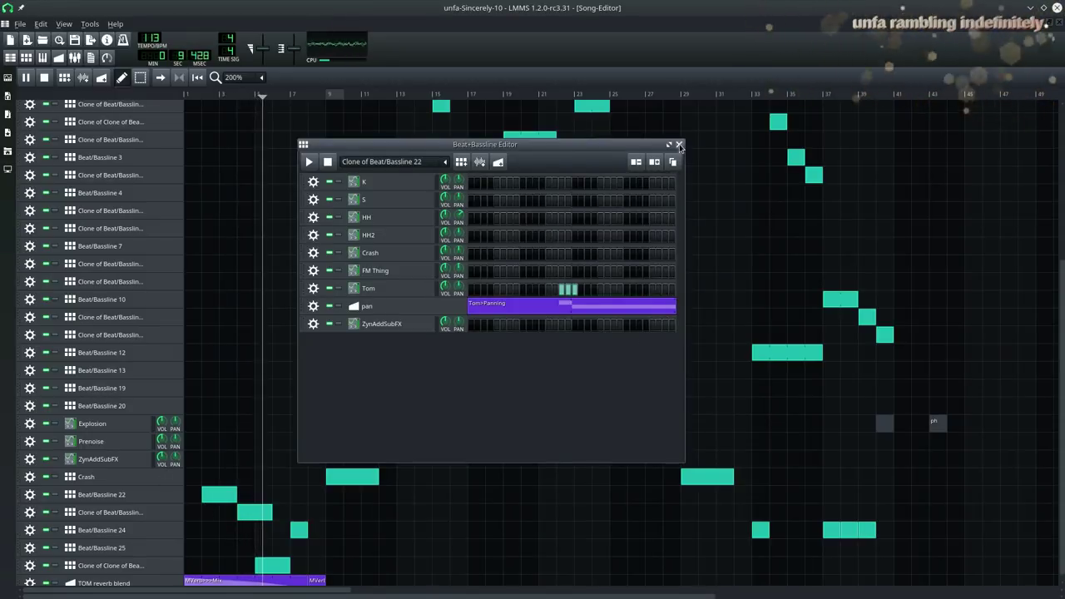
pyautogui.click(679, 144)
pyautogui.doubleClick(269, 567)
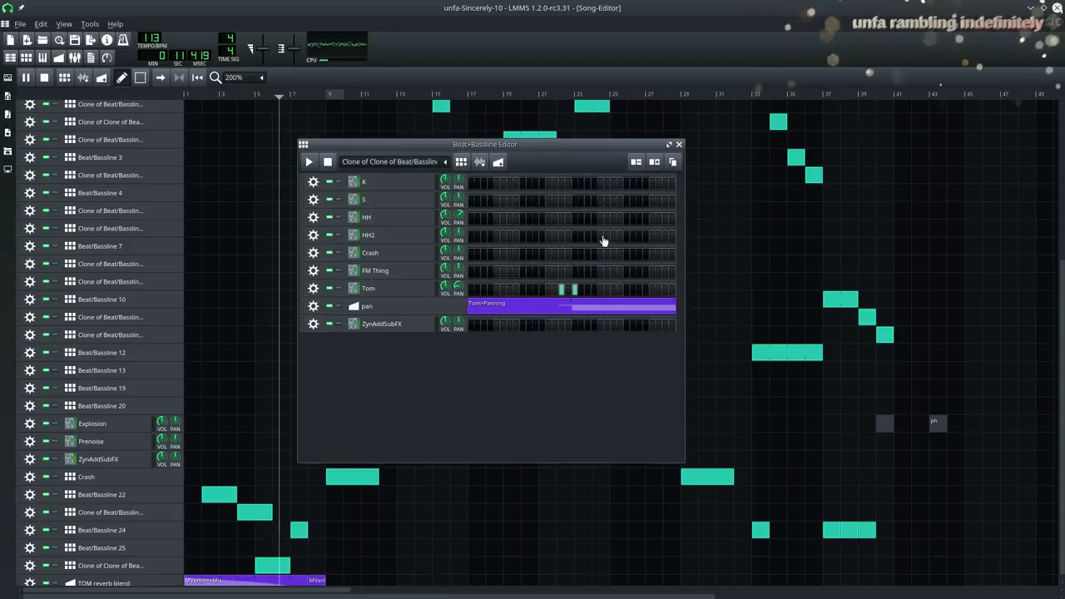
pyautogui.click(679, 144)
pyautogui.doubleClick(300, 532)
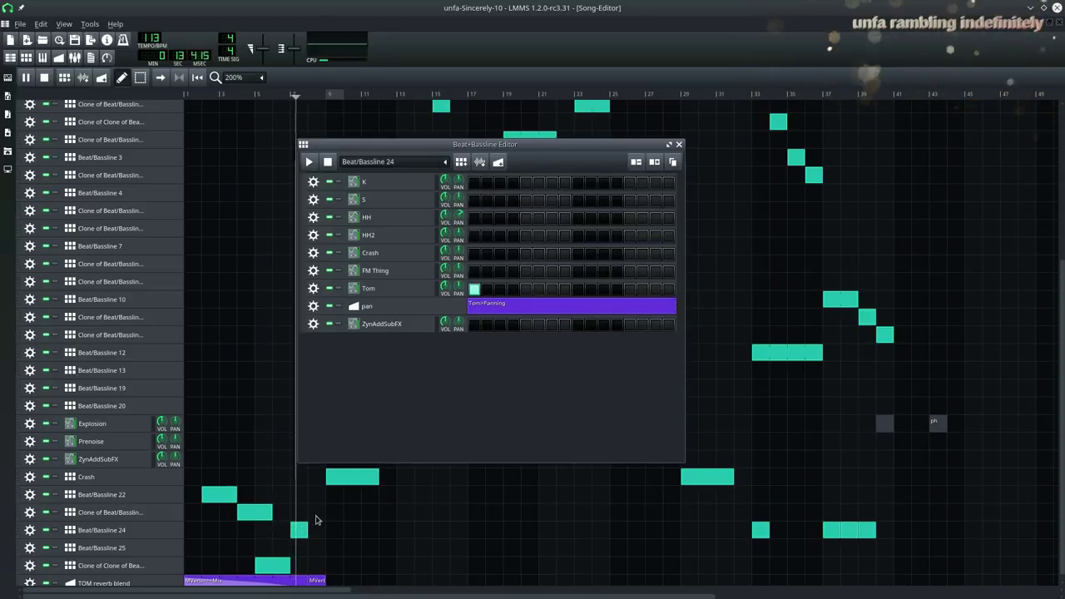
pyautogui.click(679, 144)
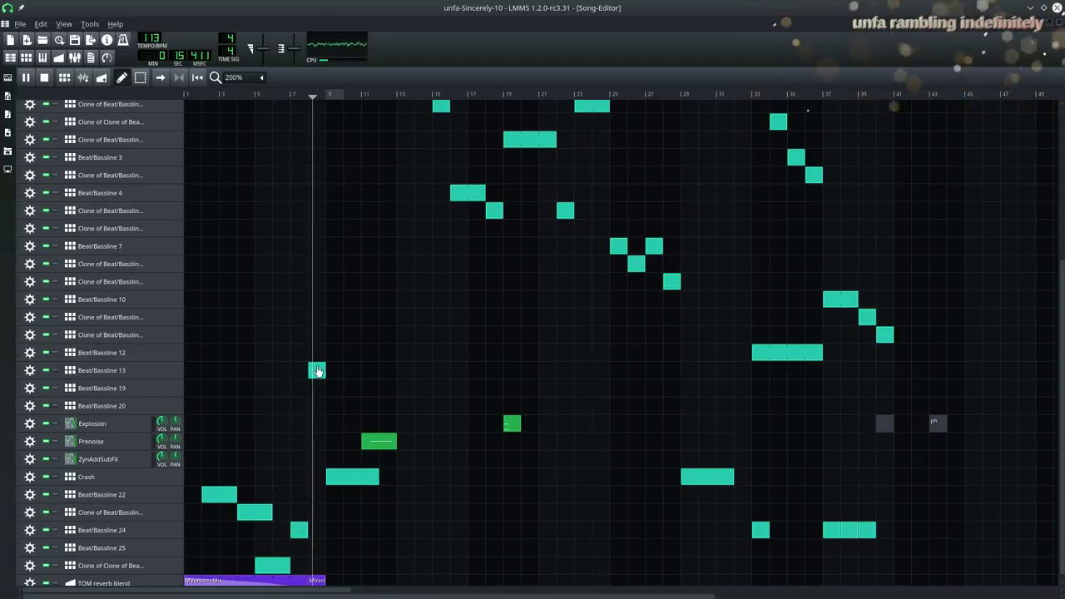
pyautogui.doubleClick(317, 371)
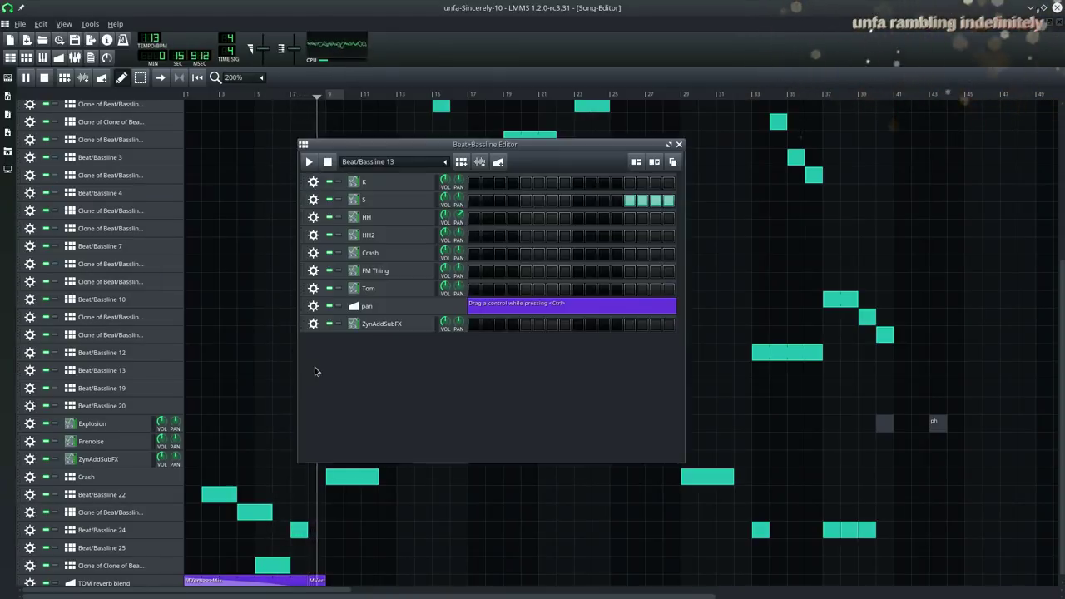
pyautogui.click(679, 146)
# Step: Examine the effects chains of the K, Drums, S and Master channels in the FX-Mixer while the song plays
pyautogui.scroll(5, 441, 481)
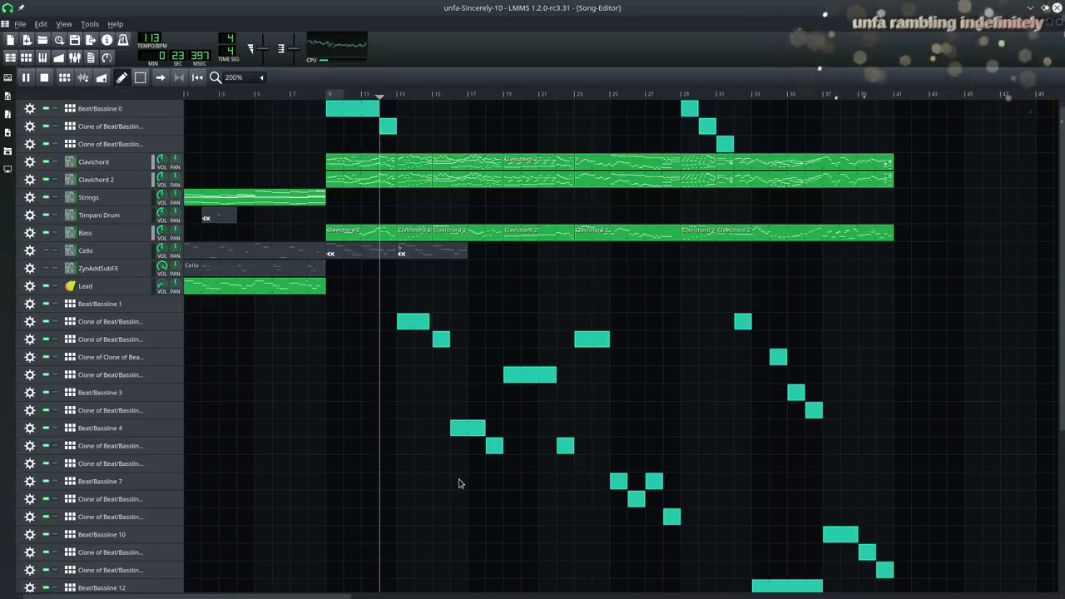
pyautogui.scroll(-5, 454, 474)
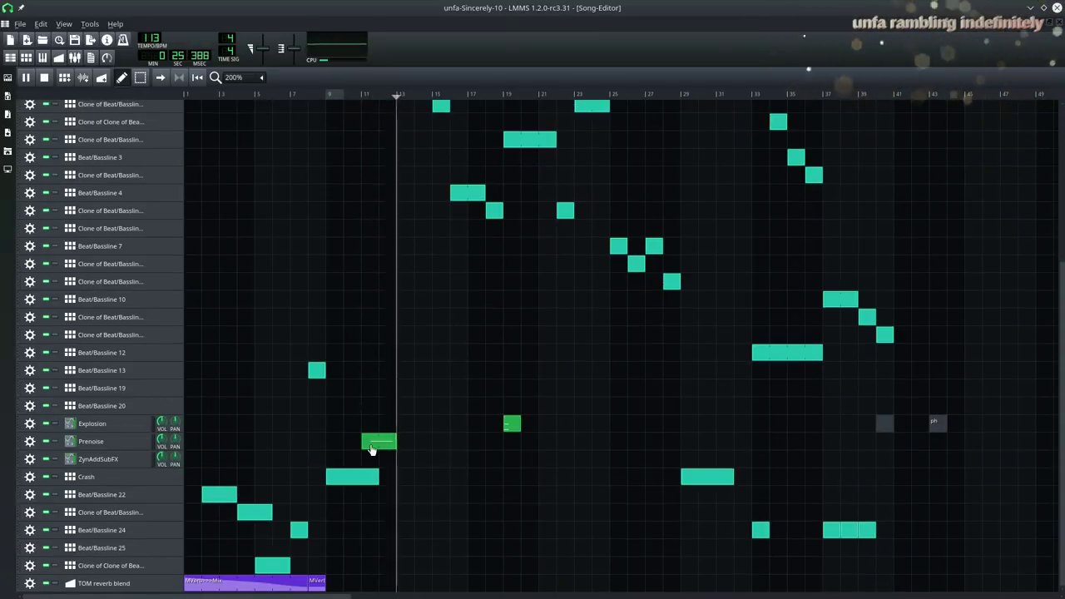
pyautogui.scroll(4, 483, 482)
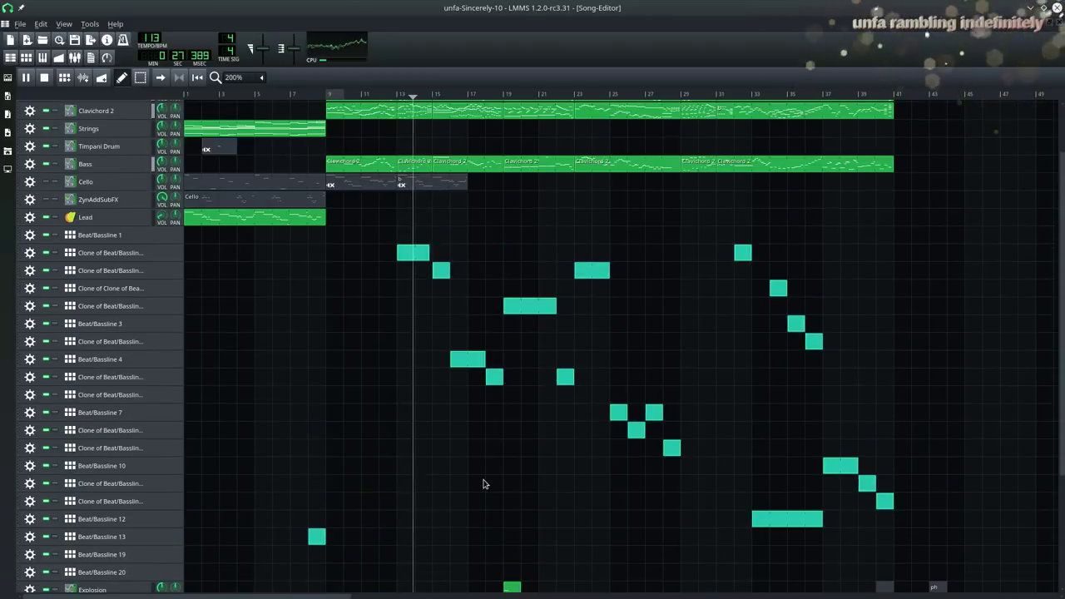
pyautogui.click(76, 59)
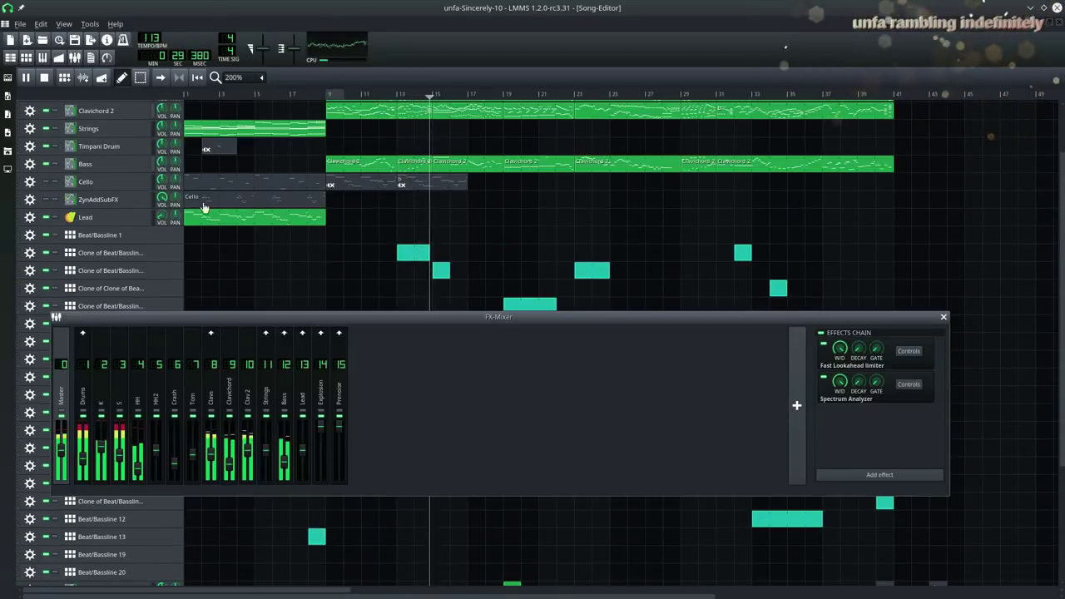
pyautogui.click(101, 400)
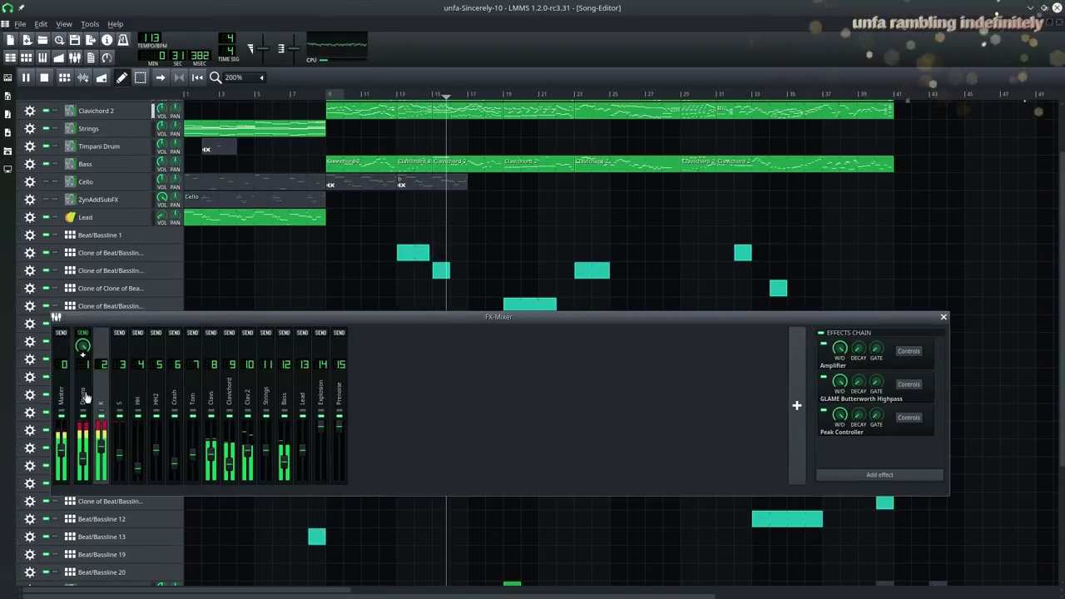
pyautogui.click(83, 398)
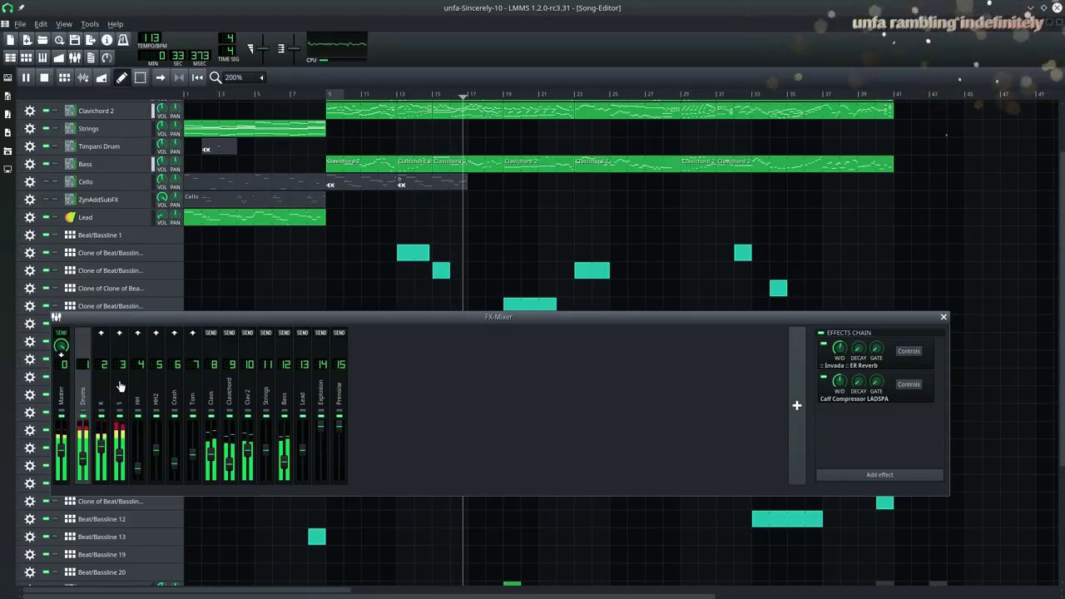
pyautogui.click(120, 387)
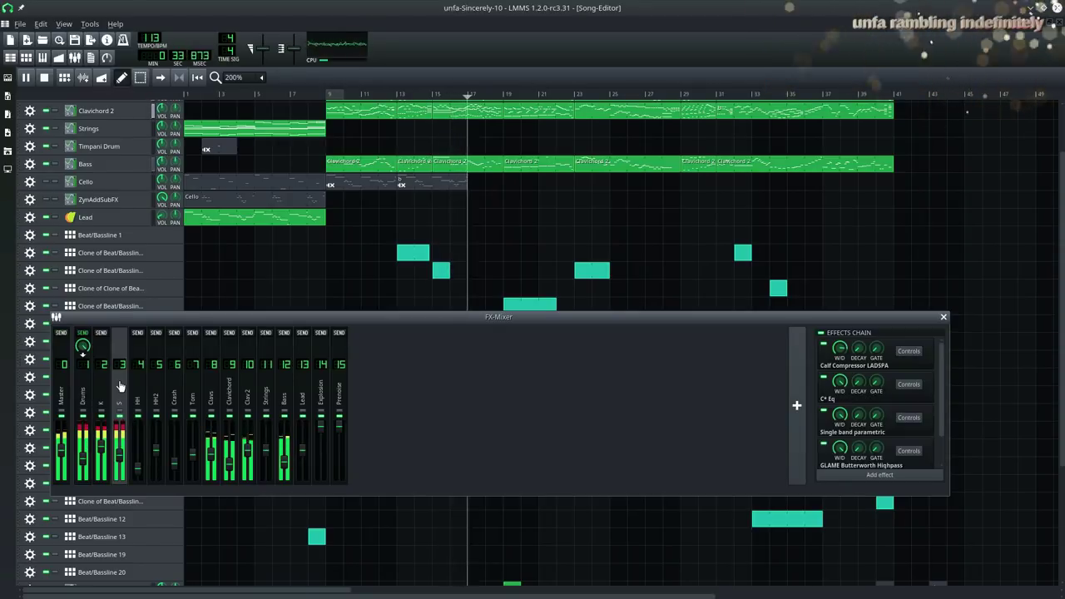
pyautogui.click(61, 391)
pyautogui.click(944, 317)
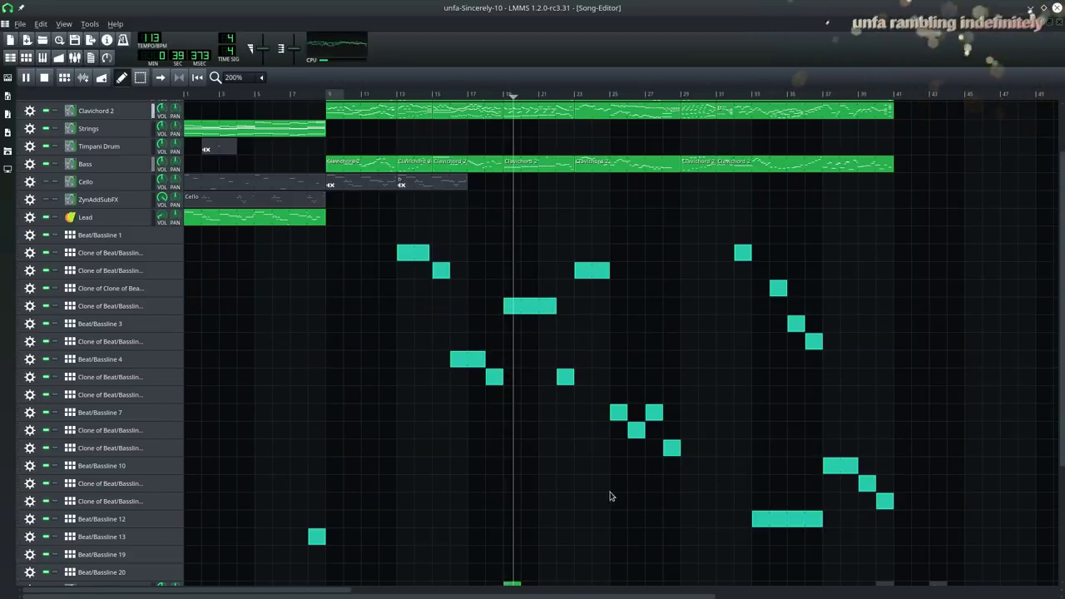
# Step: Open the beat pattern starting at bar 19 in the Beat+Bassline Editor, browse other patterns and solo the S track
pyautogui.scroll(-3, 533, 500)
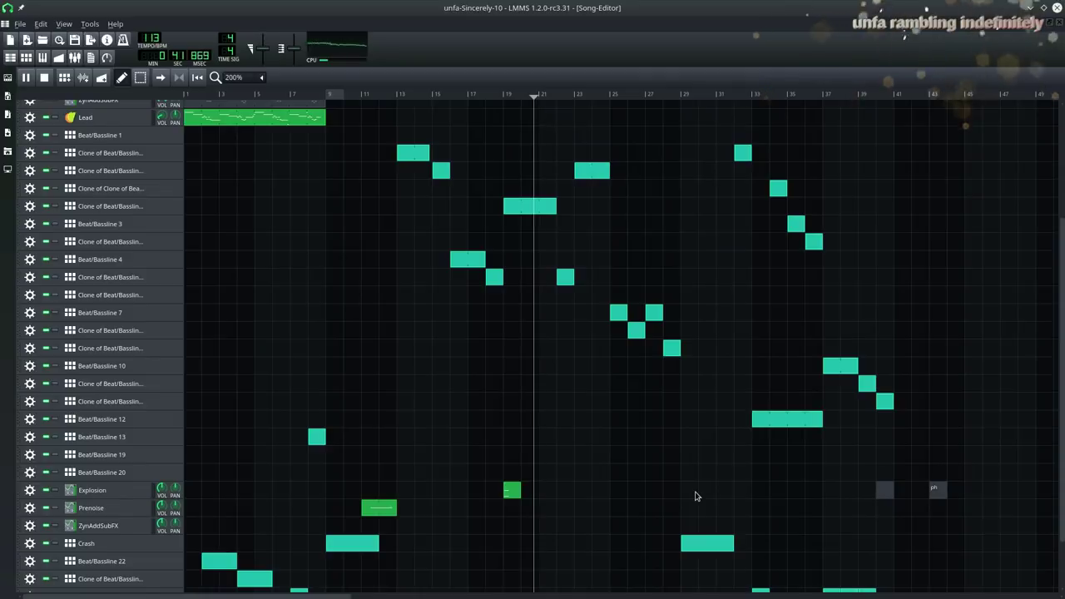
pyautogui.doubleClick(543, 211)
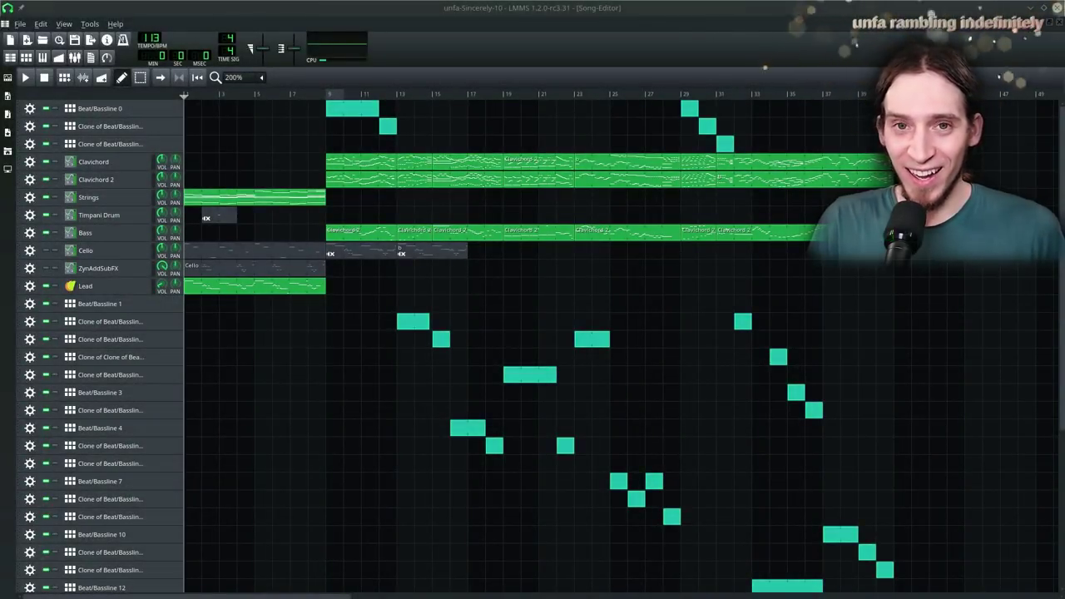
pyautogui.doubleClick(537, 379)
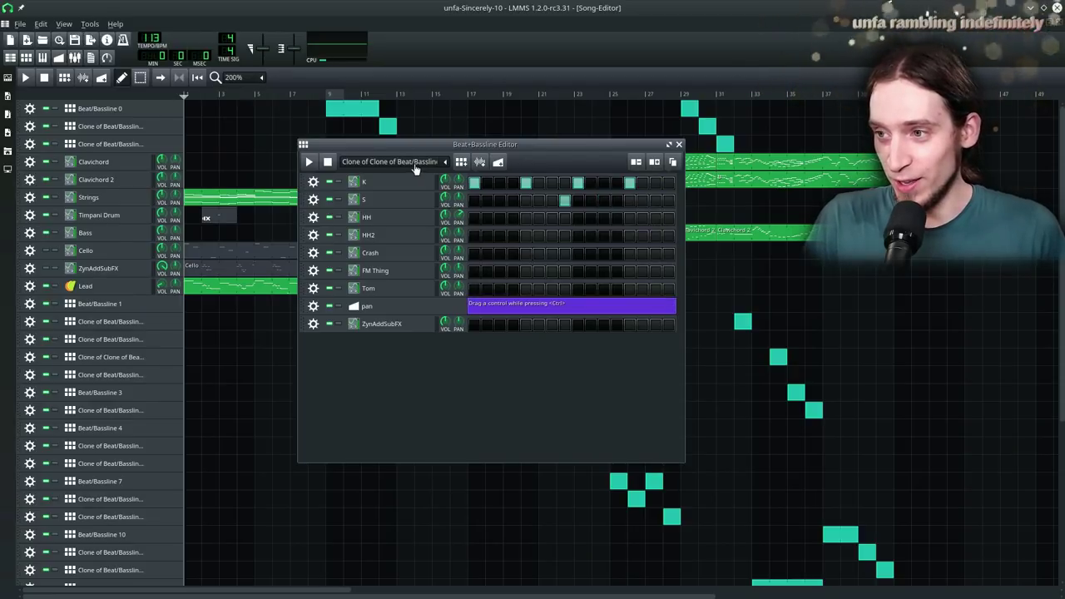
pyautogui.scroll(5, 415, 168)
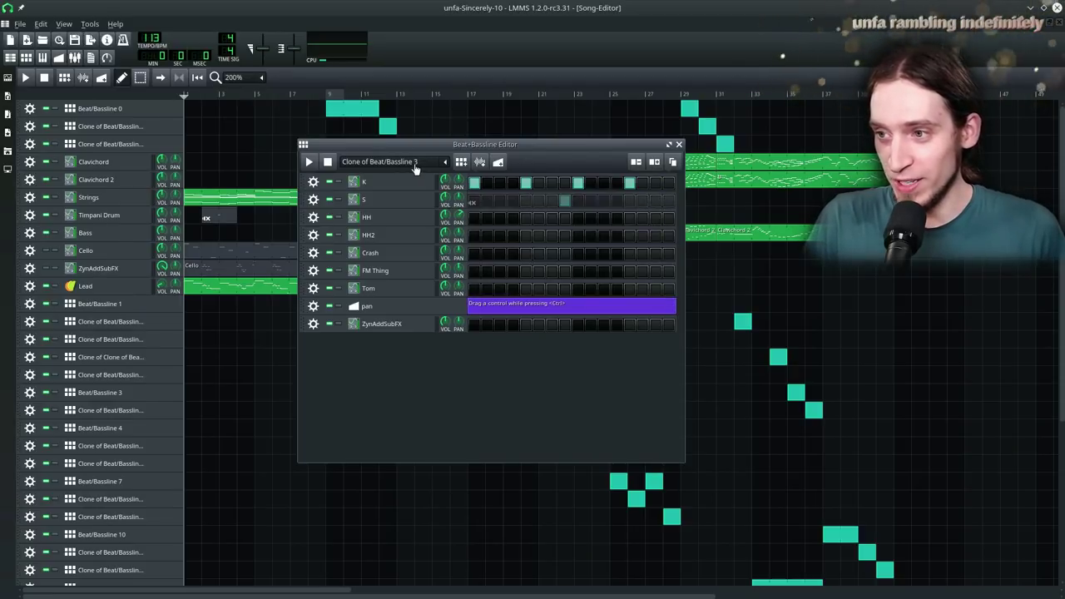
pyautogui.click(339, 201)
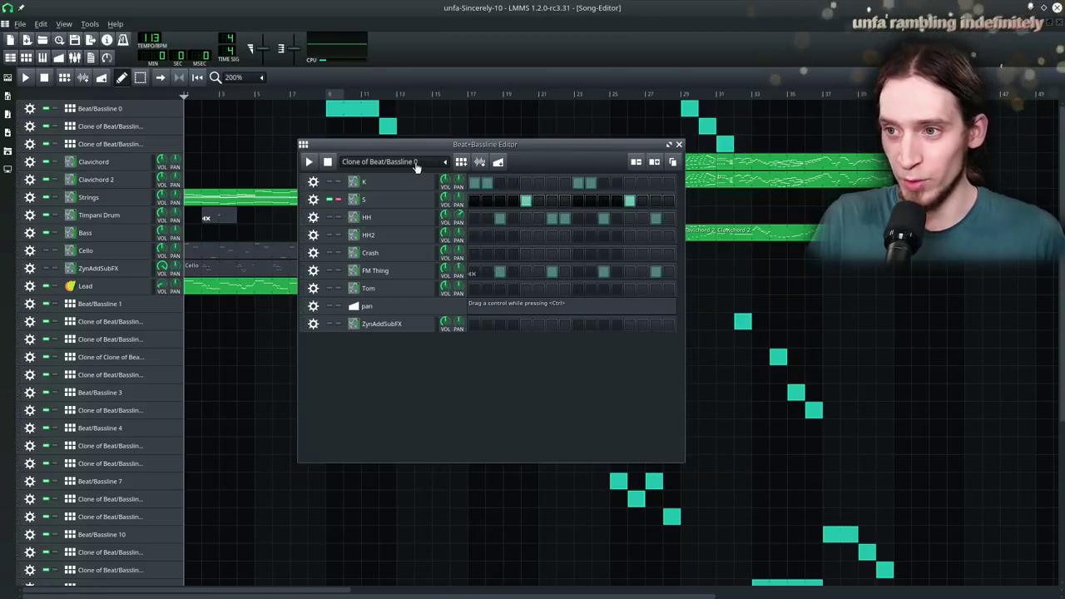
# Step: Open the S track of Clone of Beat/Bassline 3 in the piano roll and transpose its two notes down two octaves
pyautogui.scroll(-3, 417, 168)
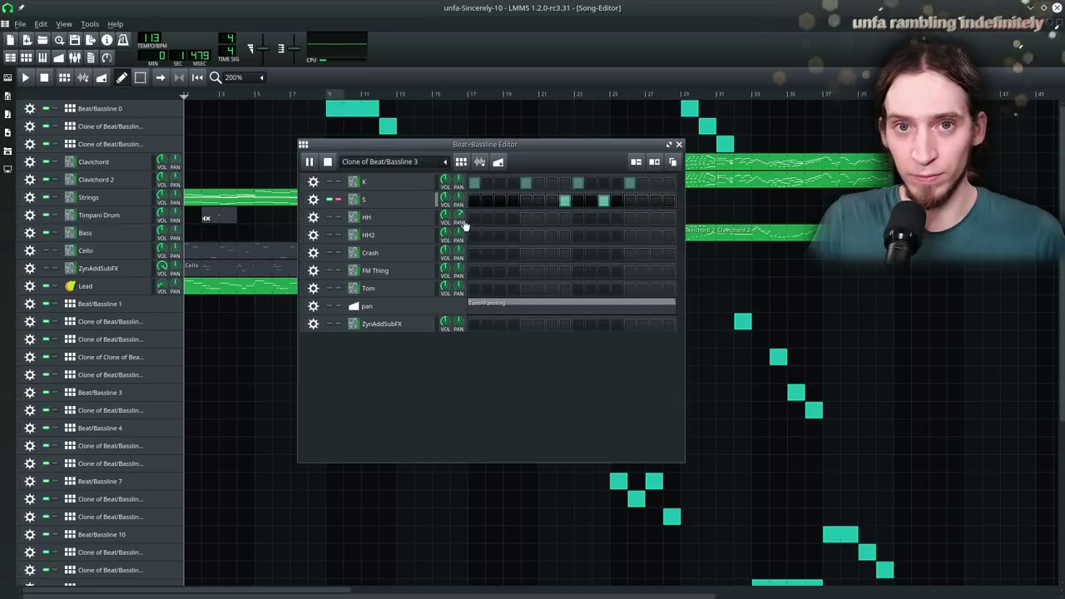
pyautogui.rightClick(533, 204)
pyautogui.click(542, 211)
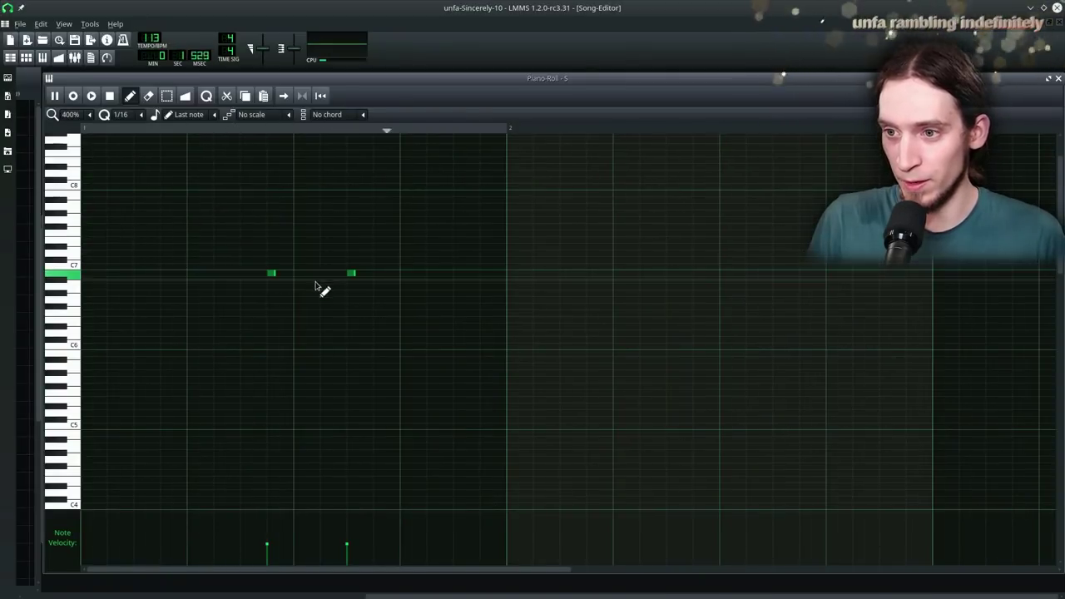
pyautogui.hotkey('ctrl', 'Down')
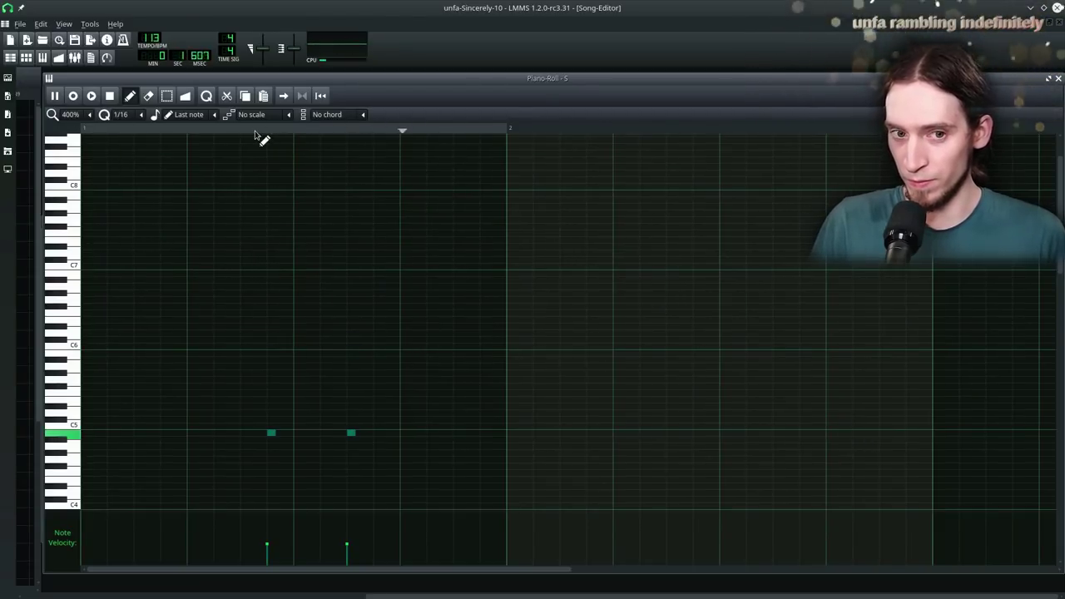
pyautogui.press('space')
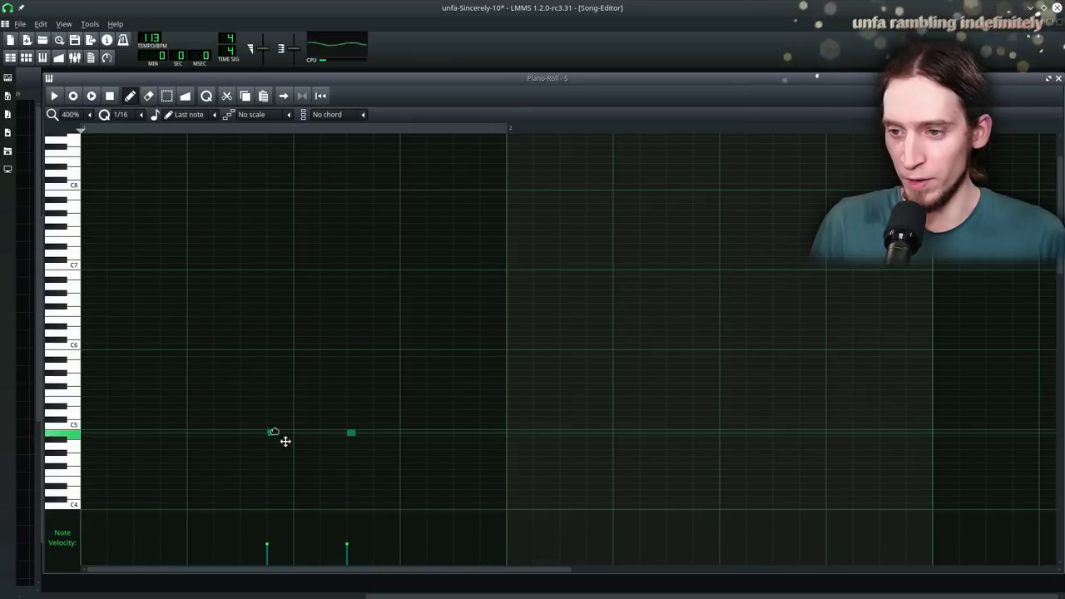
# Step: Raise the two S notes to C7 and audition them
pyautogui.press('Up')
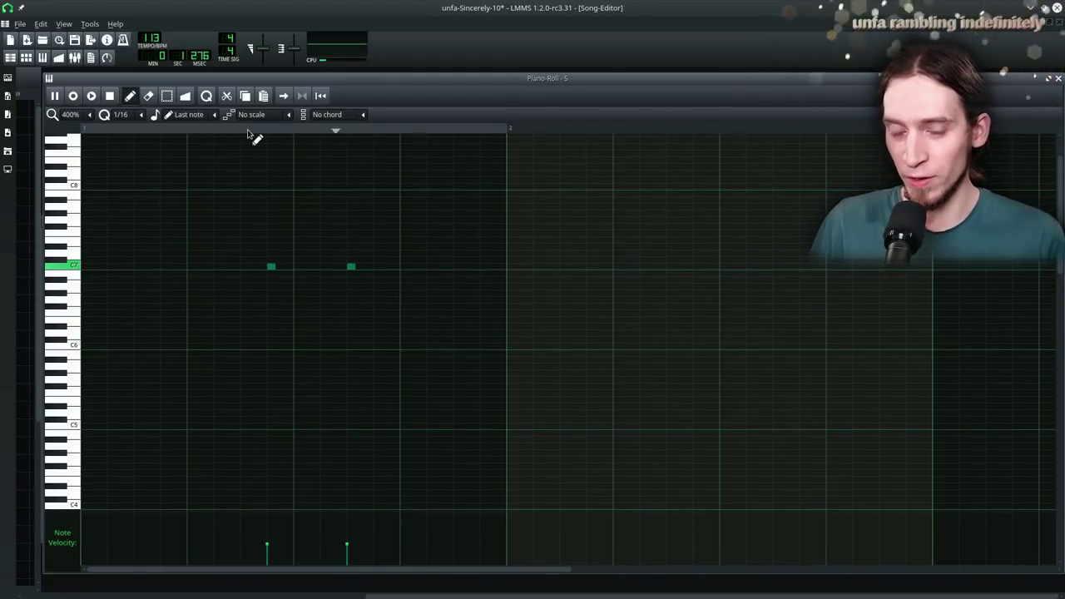
pyautogui.press('space')
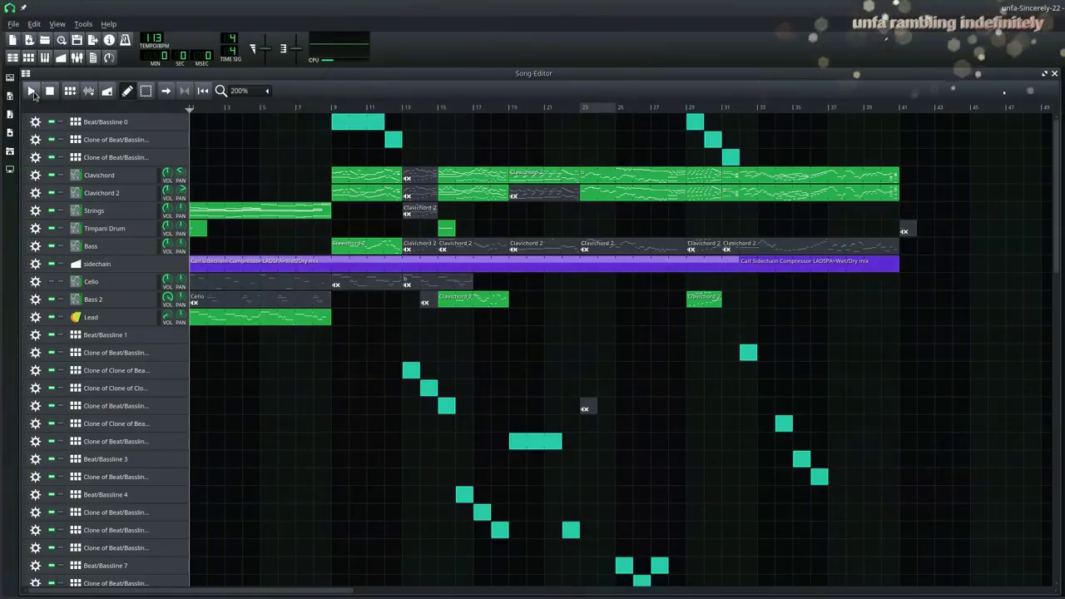
# Step: Play the unfa-Sincerely-22 project from the start and examine all its tracks from Beat/Bassline 0 down to Buildup kick
pyautogui.click(31, 92)
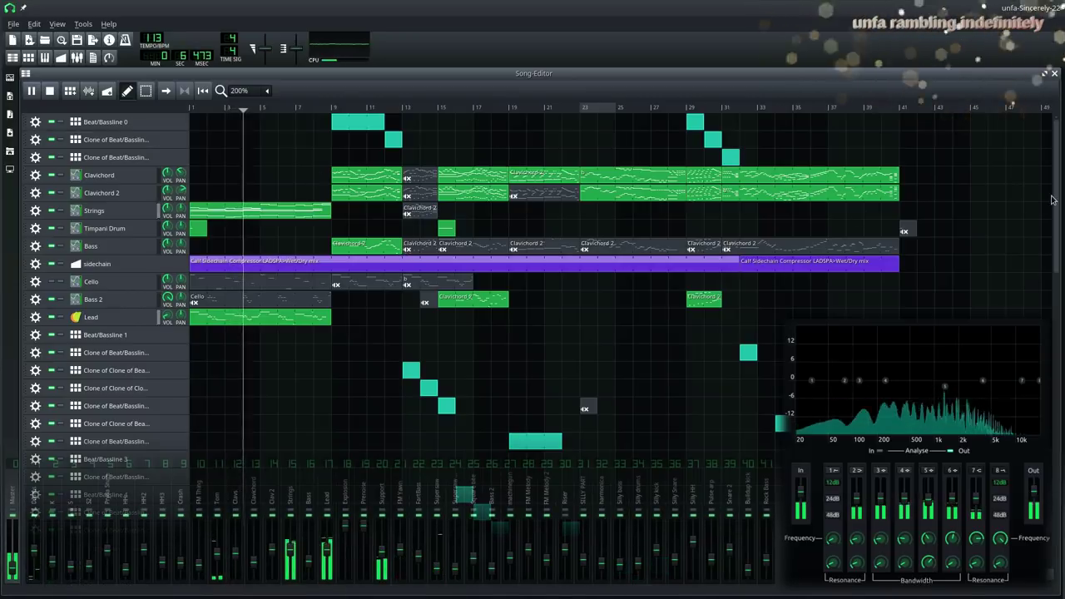
pyautogui.moveTo(1056, 199); pyautogui.dragTo(1010, 469)
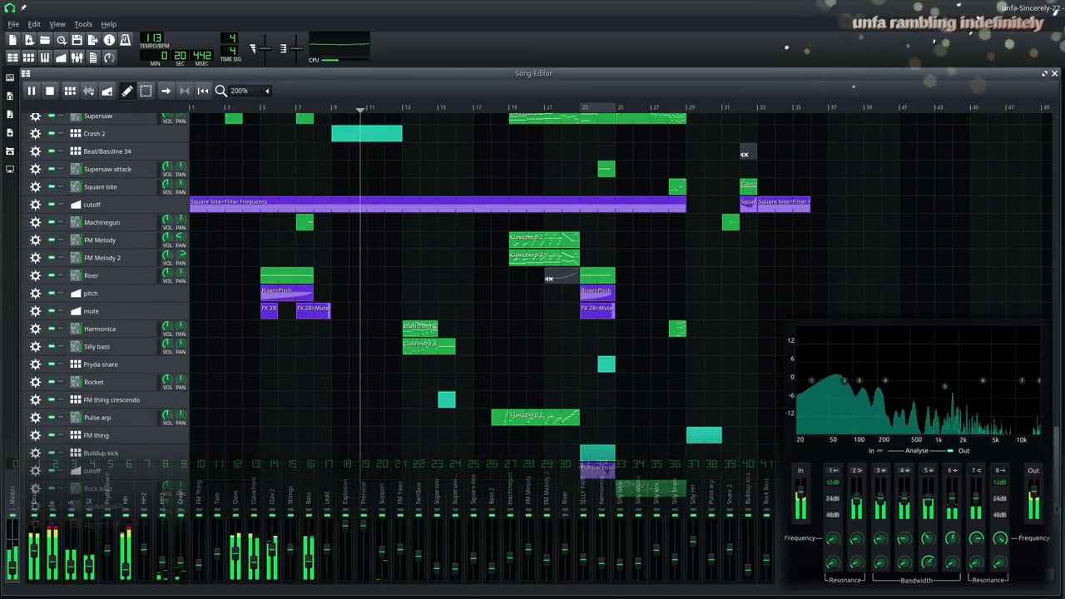
pyautogui.moveTo(1058, 506); pyautogui.dragTo(1047, 7)
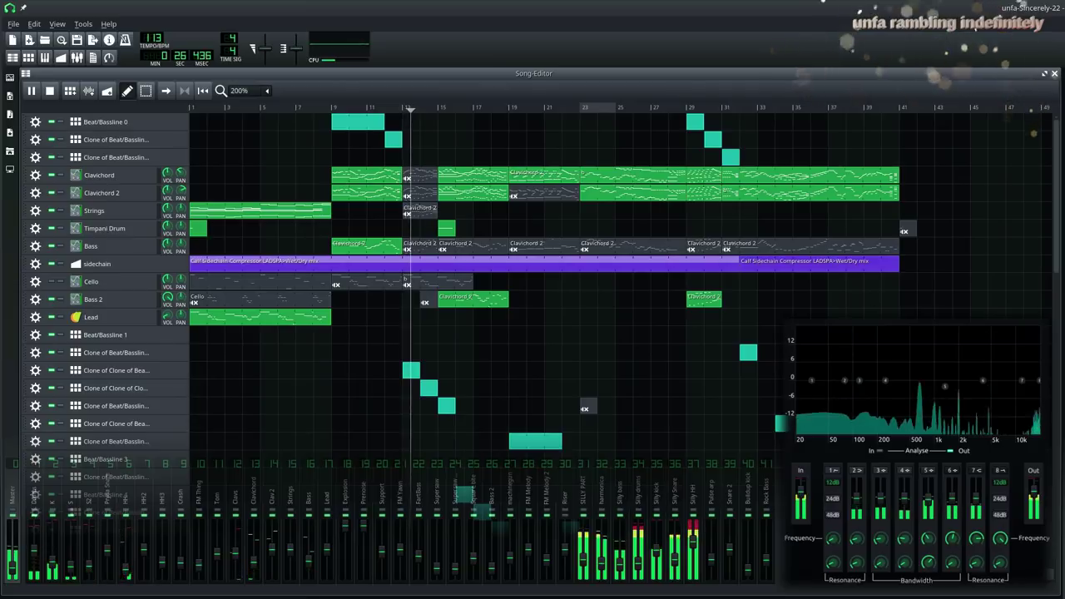
pyautogui.moveTo(1057, 220); pyautogui.dragTo(1055, 420)
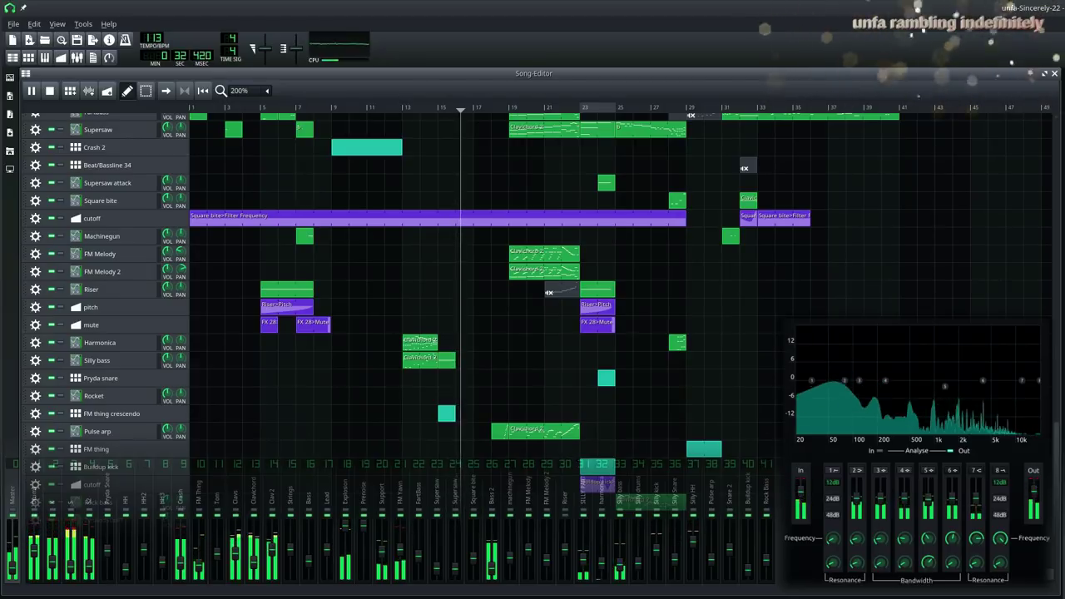
pyautogui.moveTo(1056, 461)
pyautogui.mouseDown()
pyautogui.moveTo(1061, 175)
pyautogui.moveTo(1061, 466)
pyautogui.moveTo(1061, 452)
pyautogui.mouseUp()
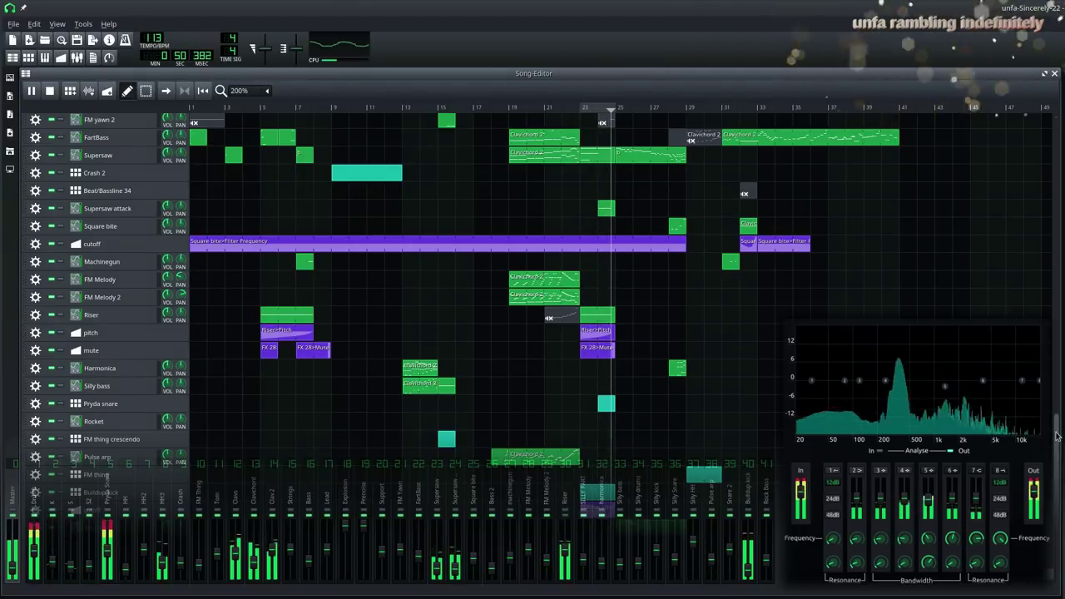
pyautogui.moveTo(1057, 436); pyautogui.dragTo(1056, 421)
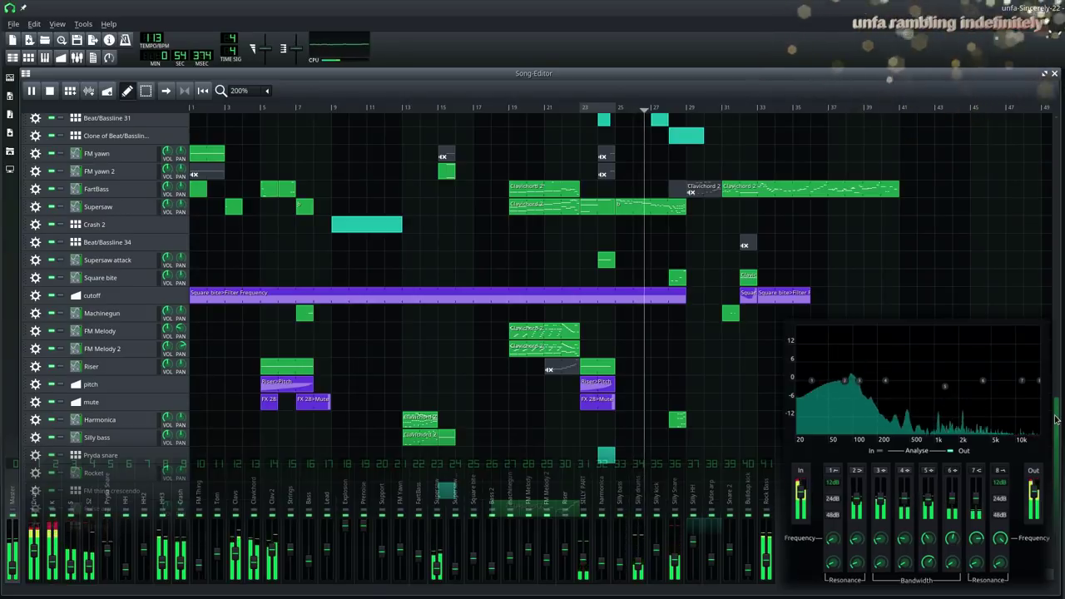
pyautogui.moveTo(1055, 420); pyautogui.dragTo(1034, 143)
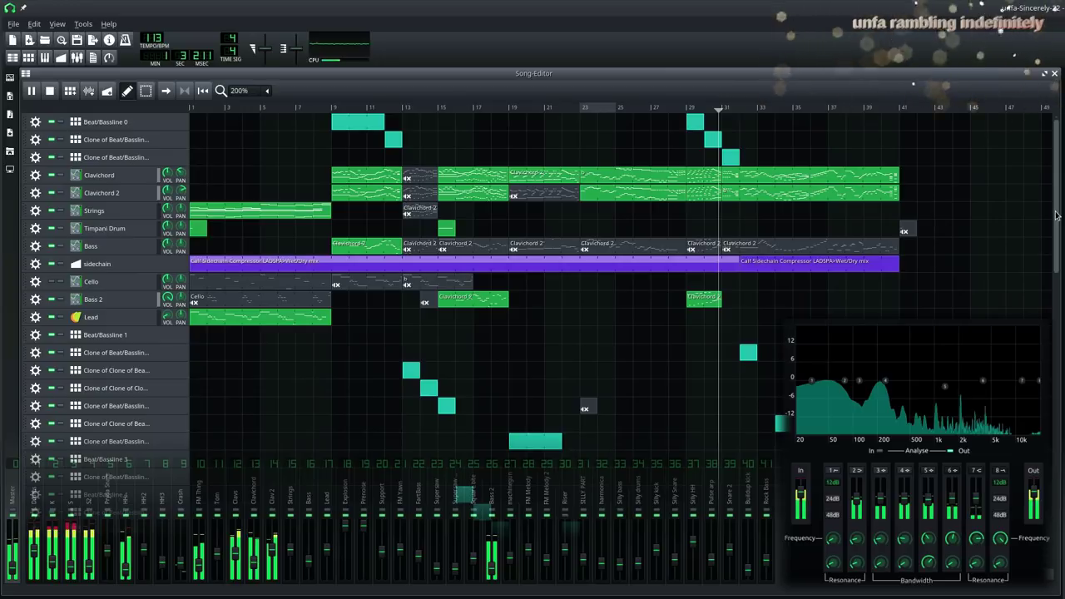
pyautogui.moveTo(1056, 216); pyautogui.dragTo(1055, 435)
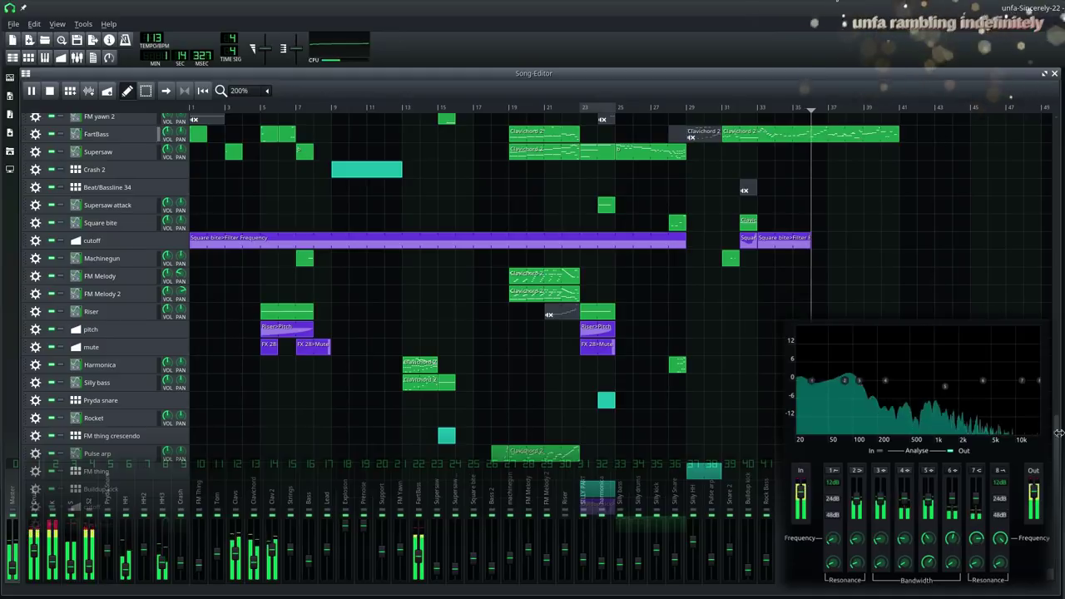
pyautogui.moveTo(1057, 447); pyautogui.dragTo(1054, 317)
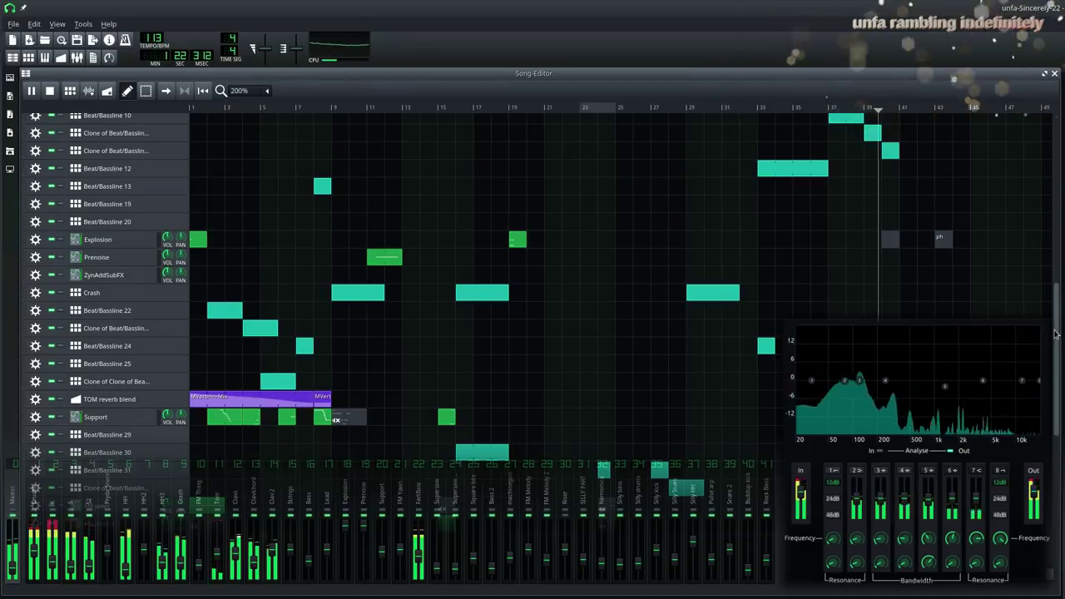
pyautogui.moveTo(1056, 334); pyautogui.dragTo(1043, 158)
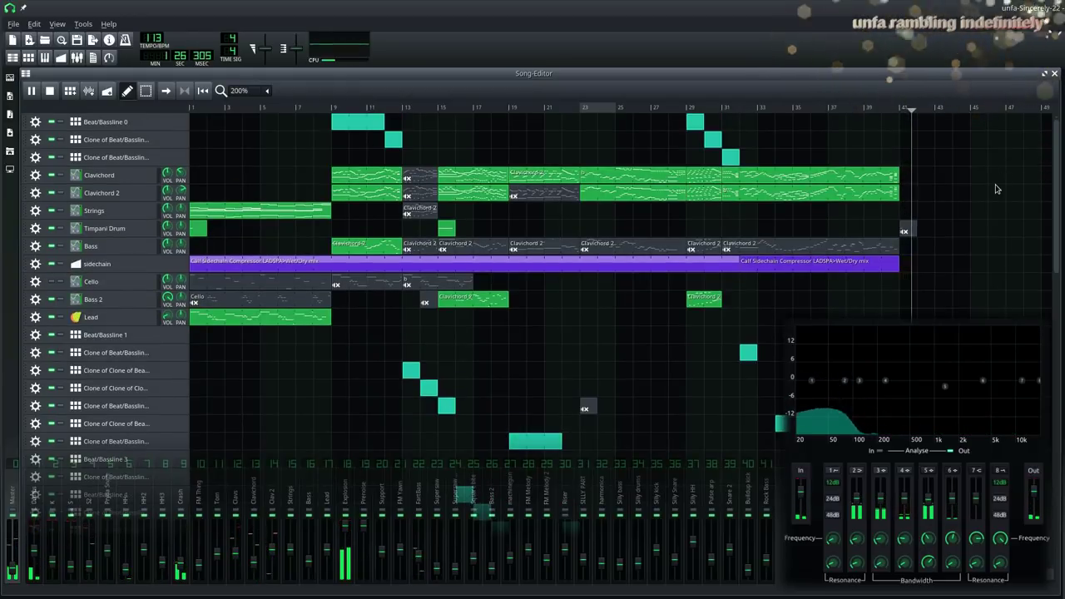